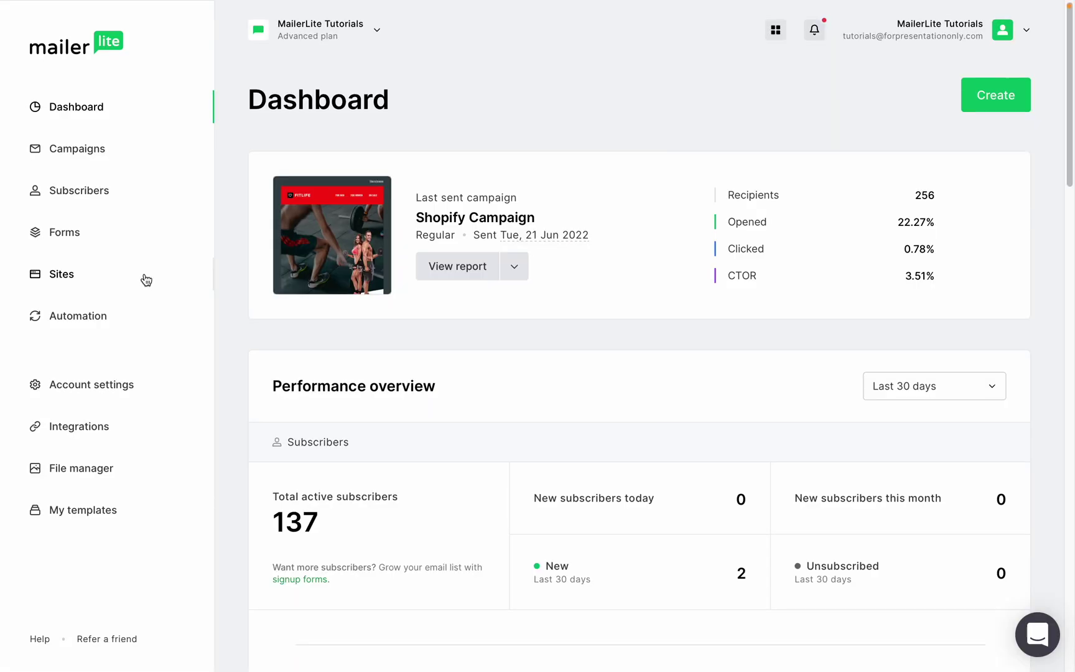
Step: Go from Sites to the Nature landing page overview and open Edit settings
left_click(63, 275)
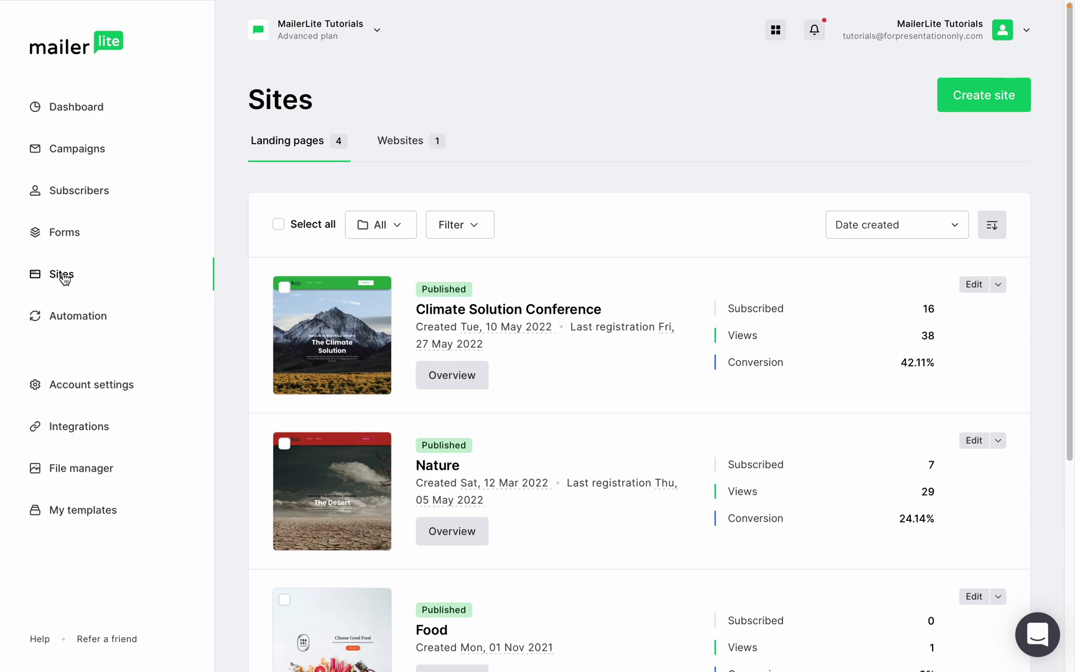
left_click(445, 533)
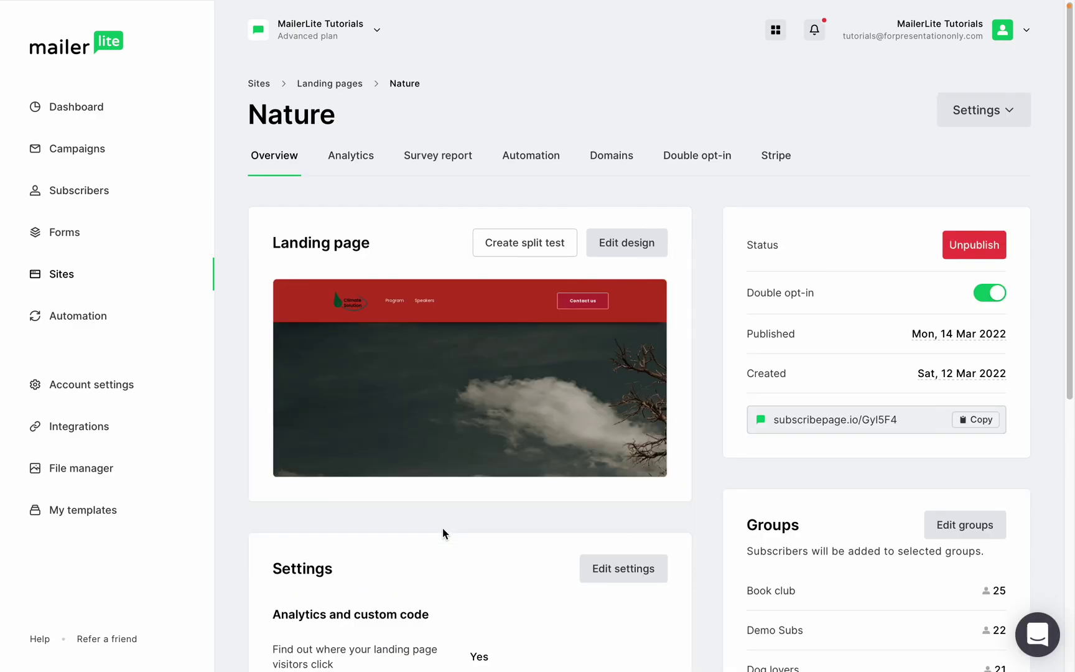
scroll(443, 528, "down", 2)
scroll(443, 528, "down", 2)
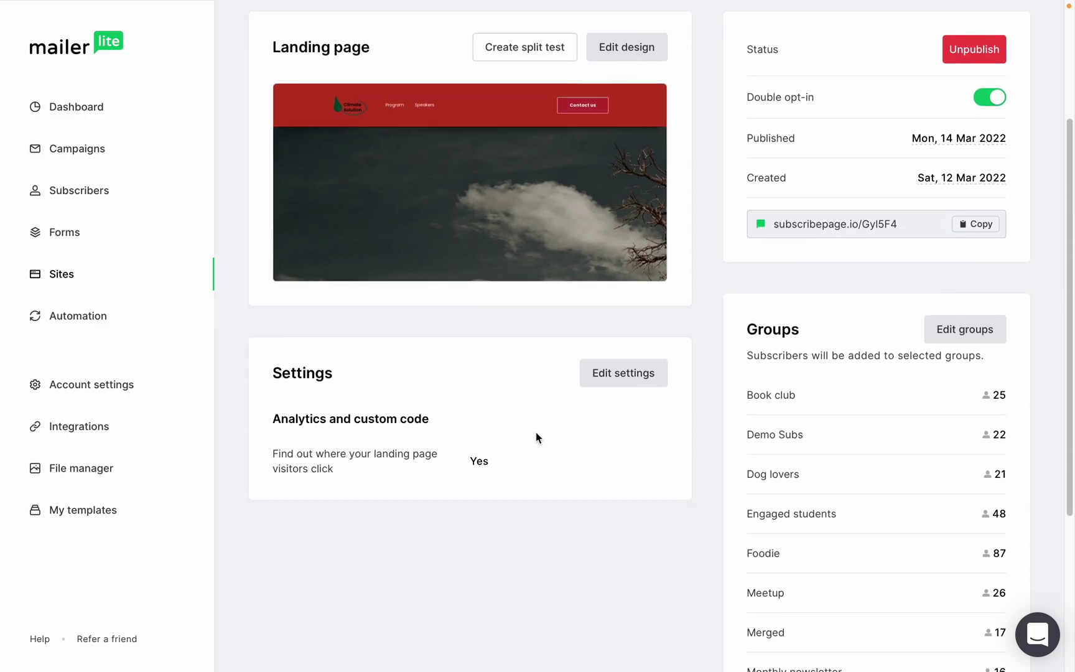
left_click(617, 376)
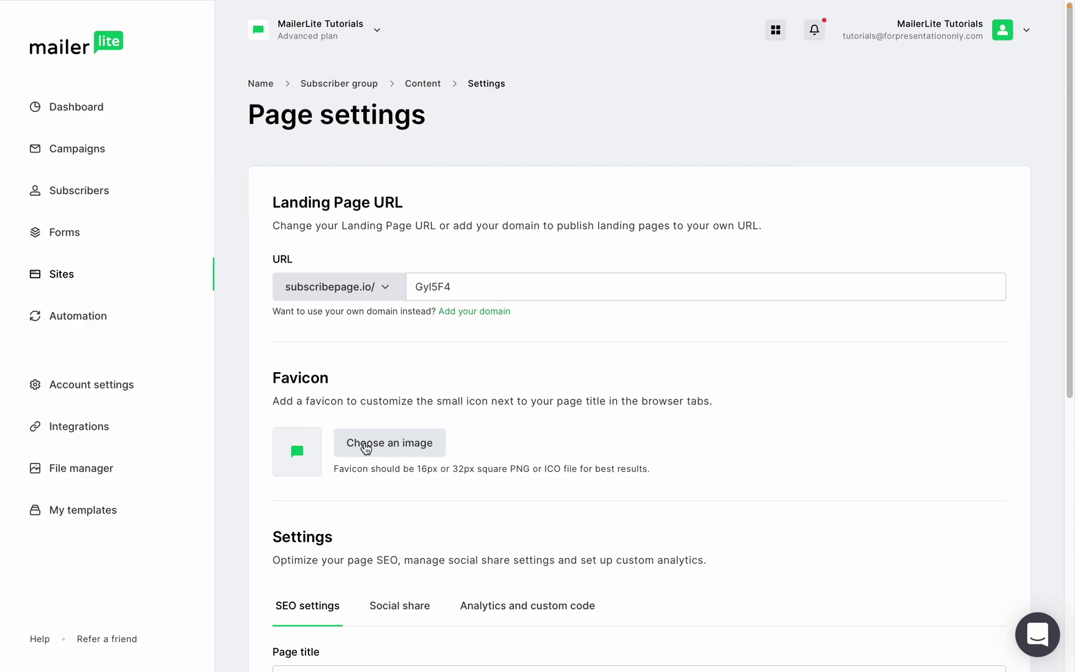
Step: Set mailerlite-logo.png from the File manager as the page favicon
left_click(366, 448)
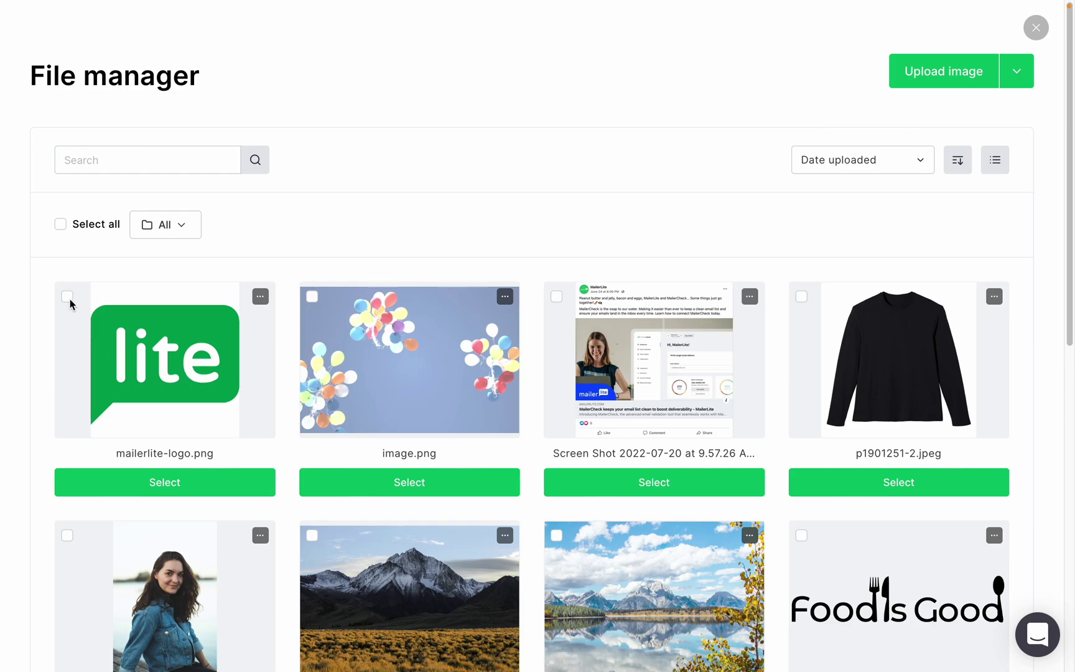
left_click(102, 489)
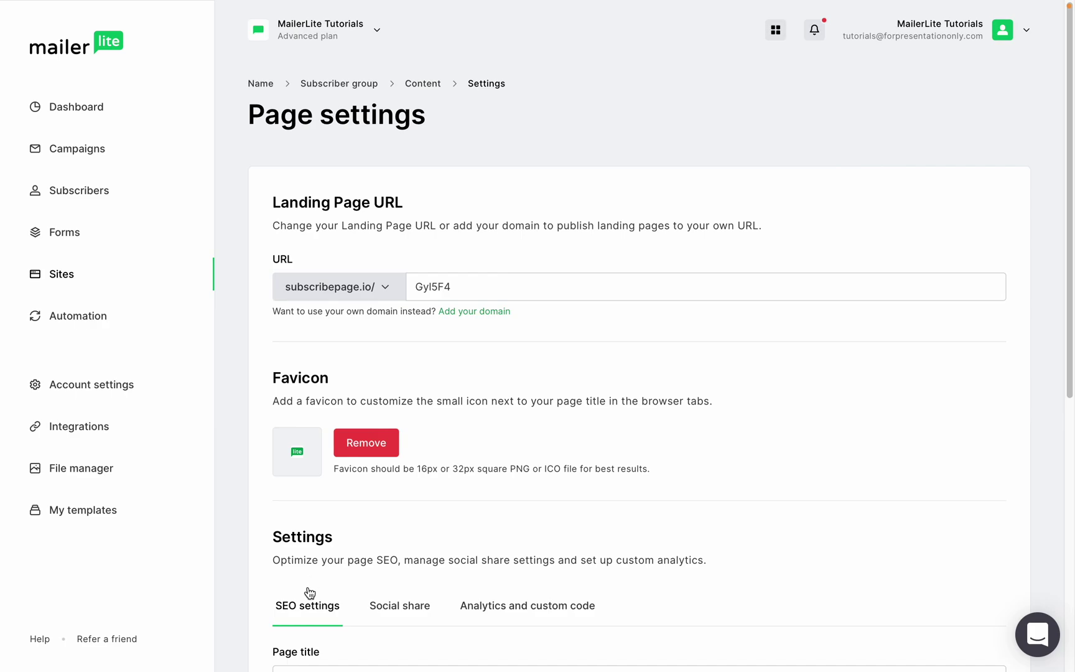
scroll(305, 606, "down", 1)
scroll(305, 606, "down", 1)
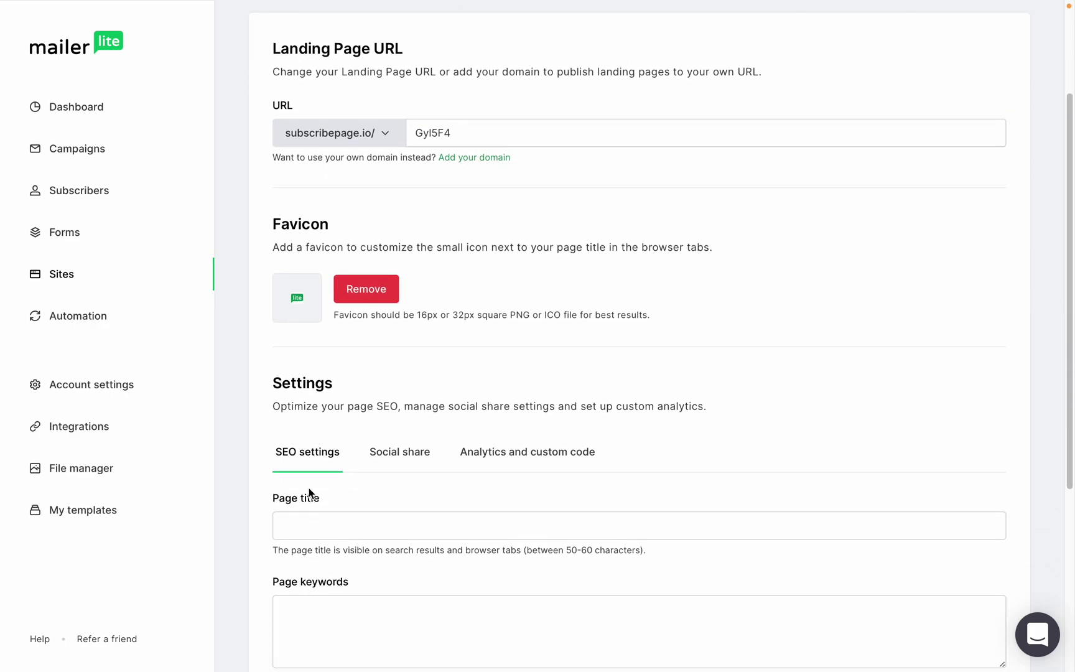
scroll(310, 463, "down", 1)
scroll(310, 463, "down", 1)
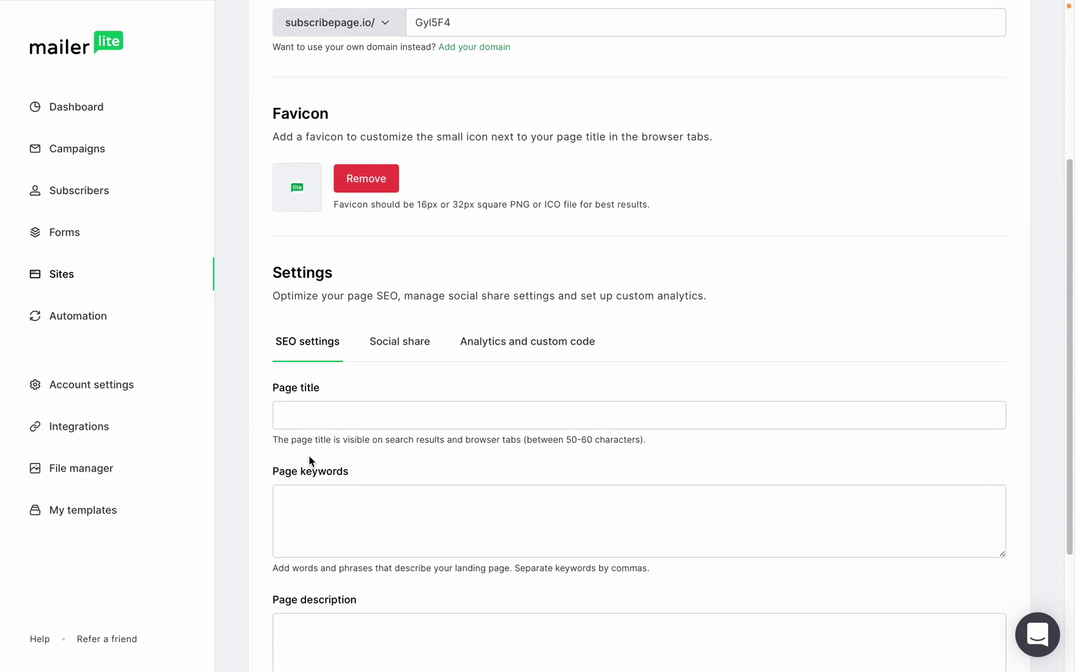
scroll(308, 461, "down", 1)
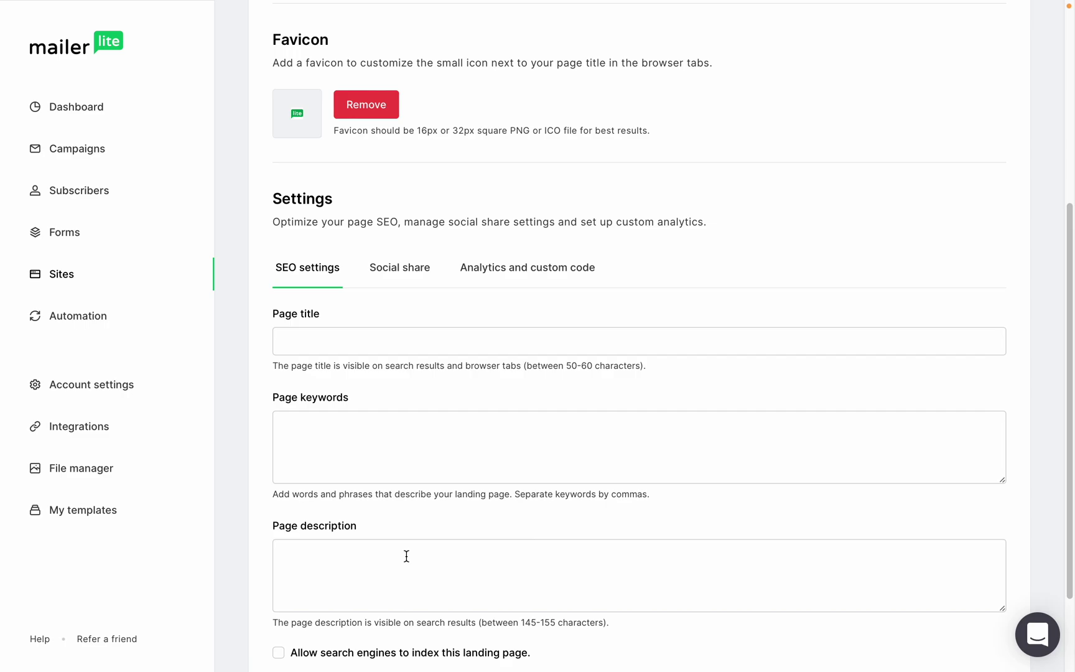
Step: Check the Social share options, then show the Analytics and custom code settings
left_click(402, 267)
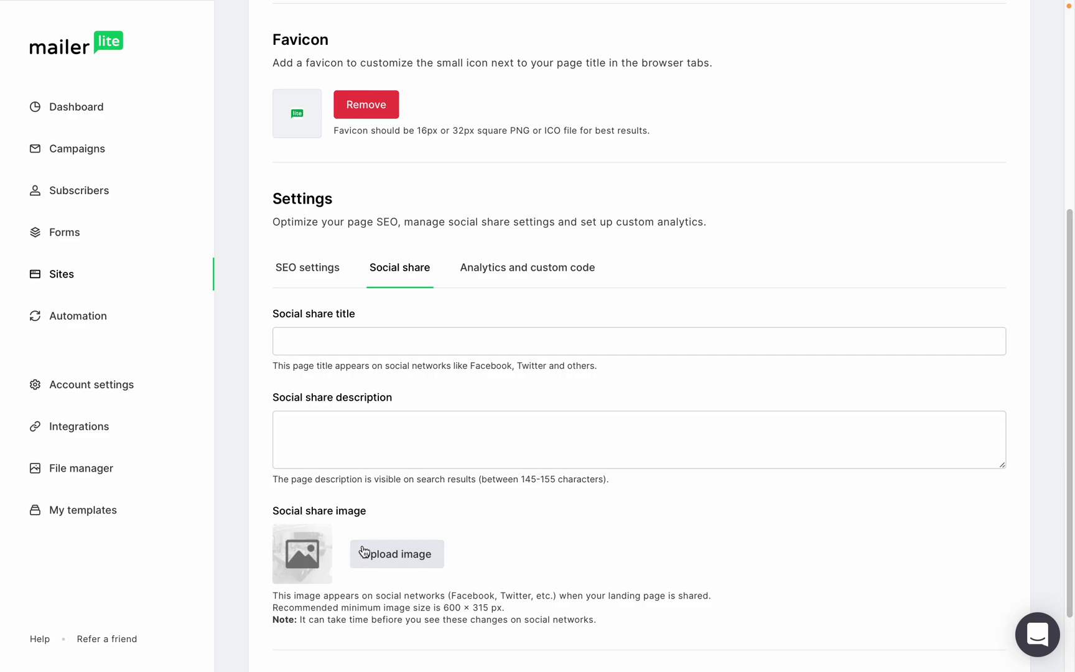
left_click(525, 276)
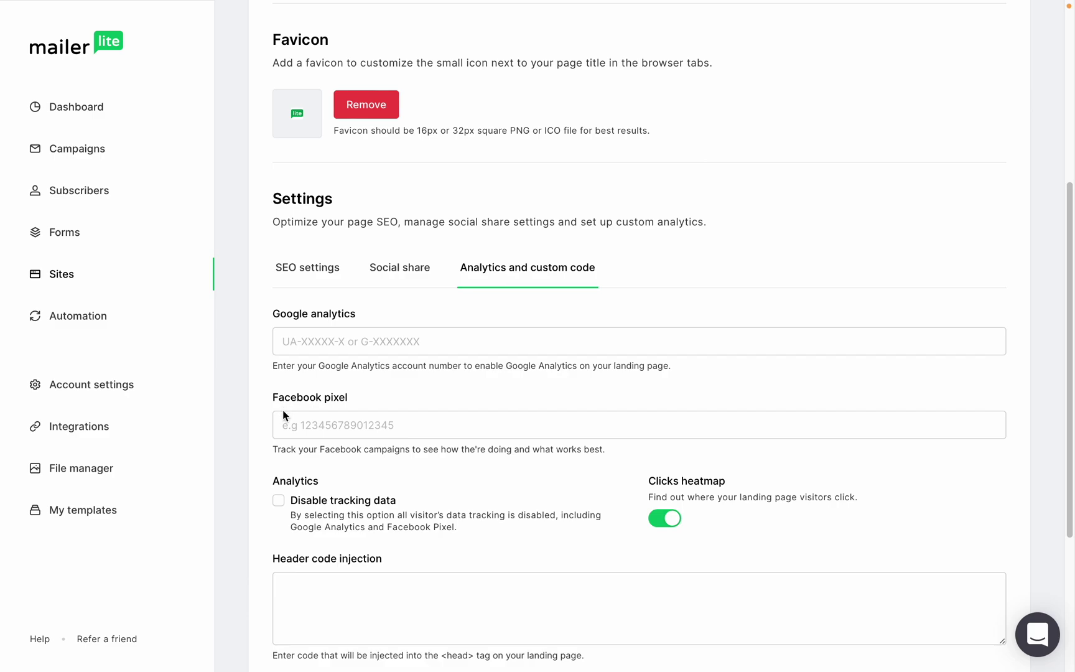
Step: Leave visitor tracking enabled and switch on the Clicks heatmap for the Nature page
left_click(278, 502)
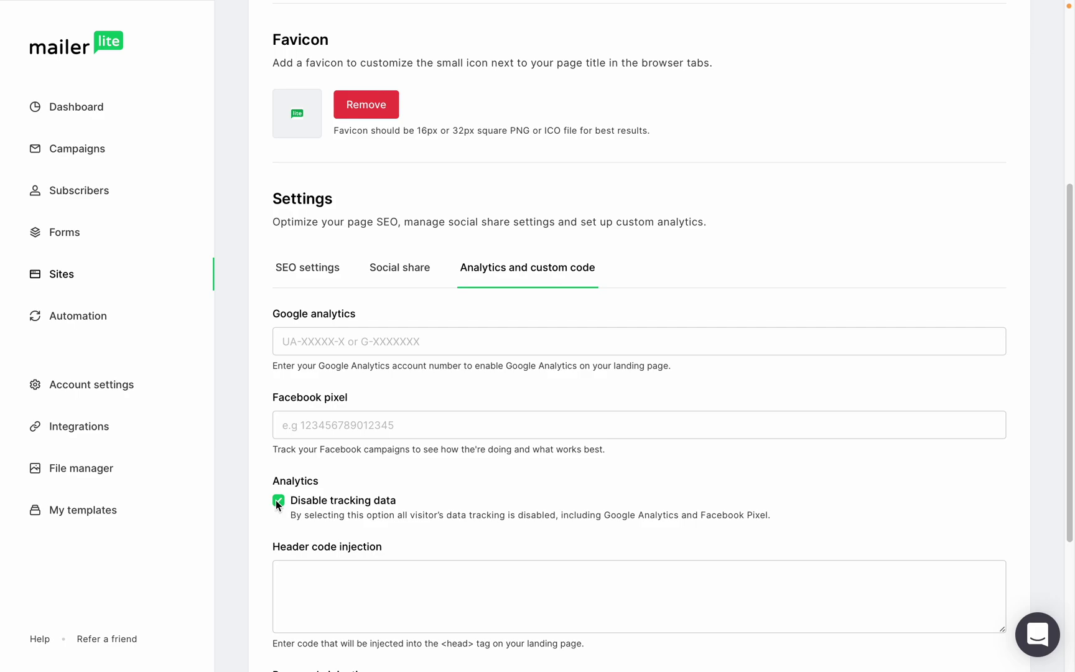
left_click(277, 501)
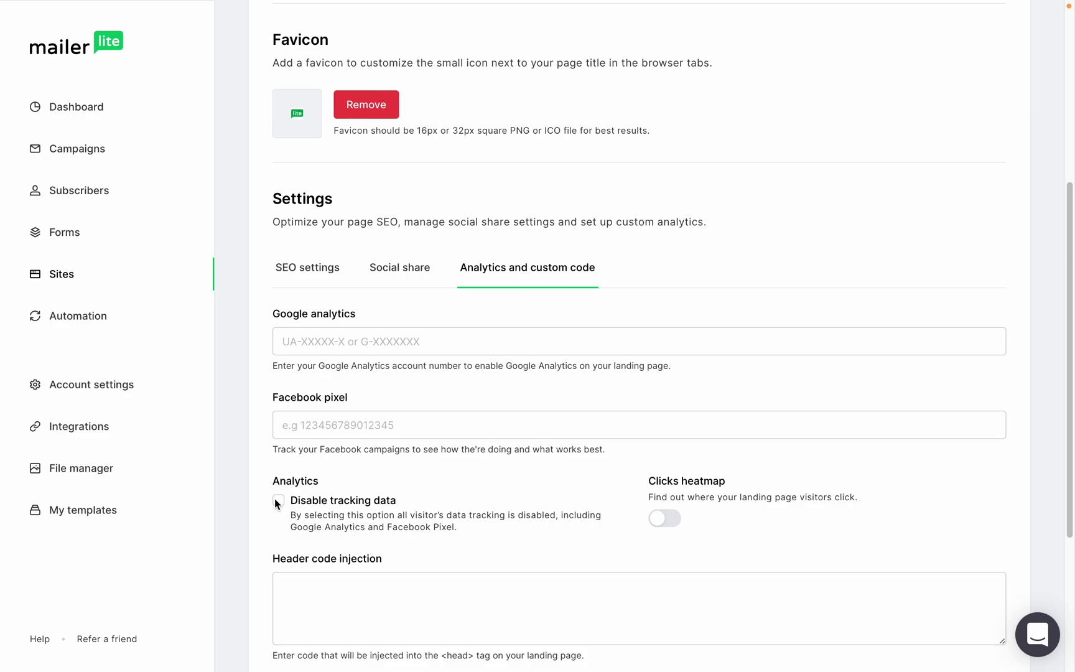
scroll(275, 499, "down", 2)
scroll(275, 498, "down", 2)
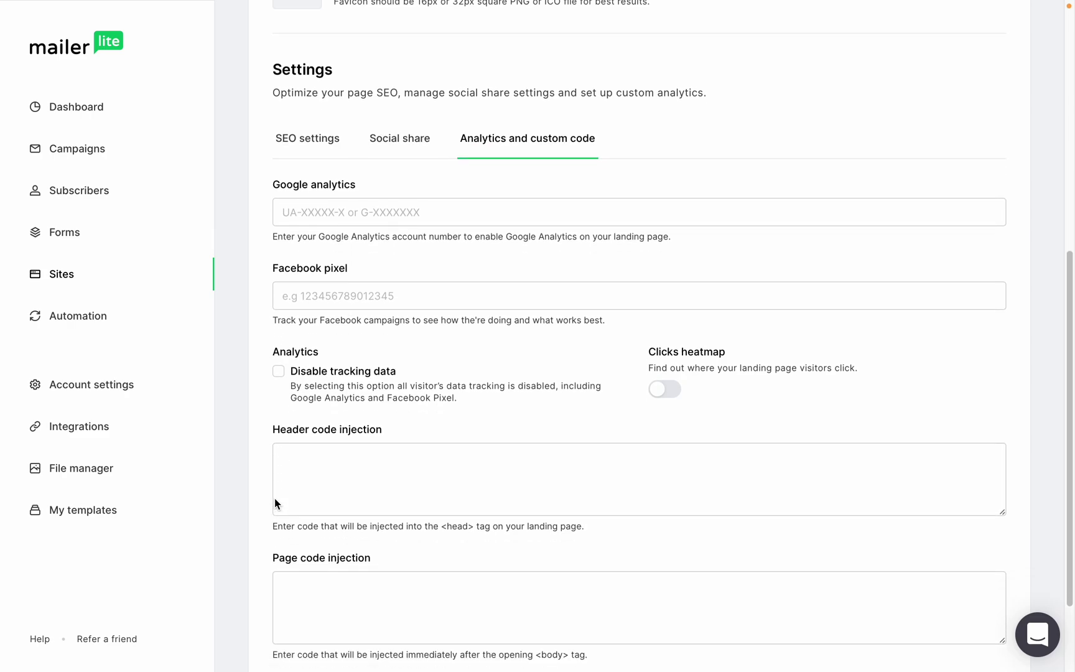
scroll(274, 498, "down", 1)
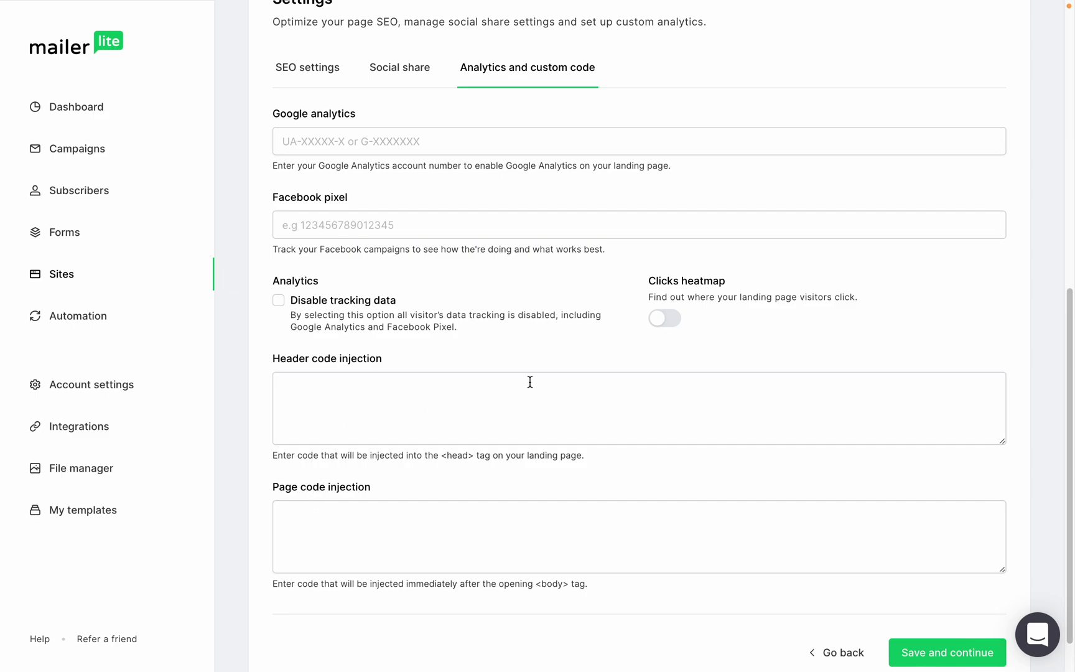
left_click(664, 321)
Step: Save the settings and view Nature analytics: 96 views, 29 visitors, 7 subscribers
left_click(930, 652)
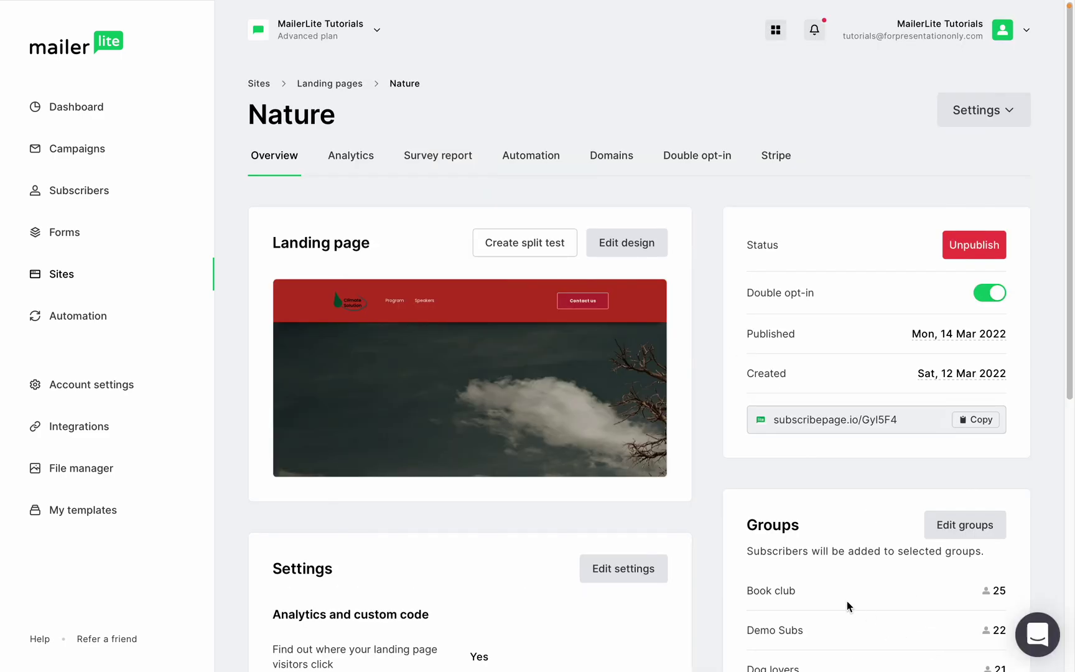
left_click(349, 162)
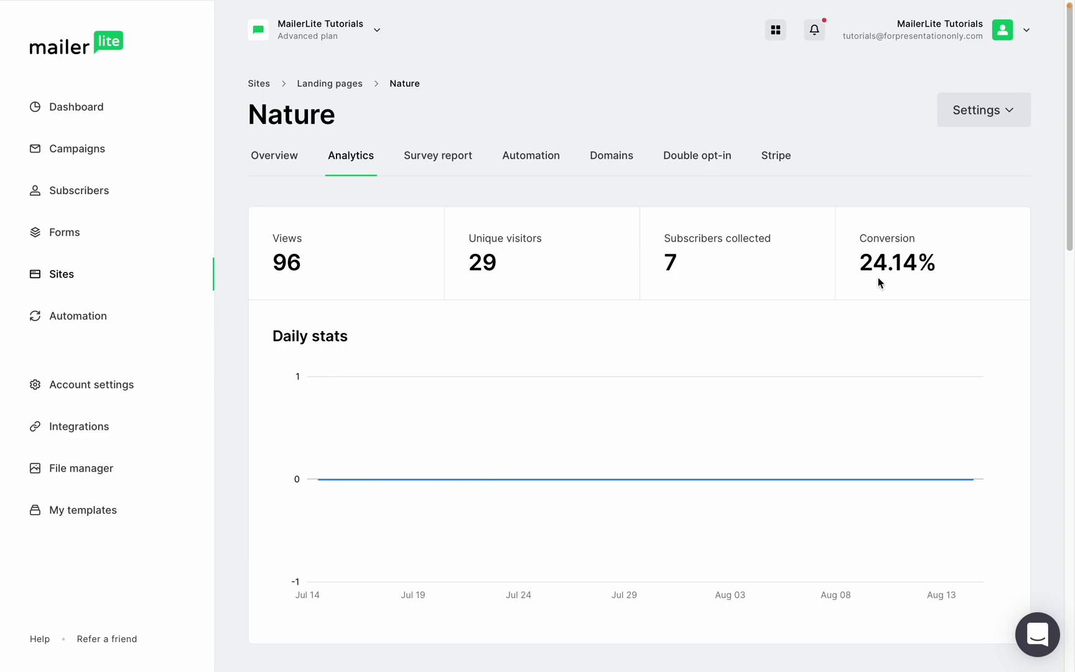
mouse_move(493, 479)
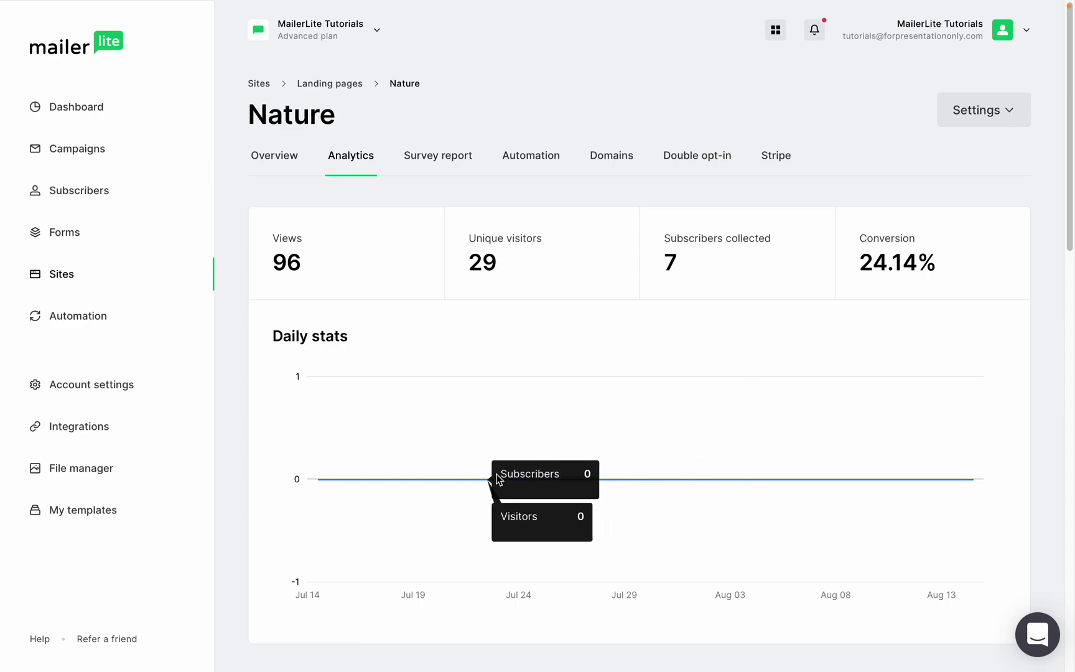
scroll(497, 480, "down", 1)
scroll(497, 479, "down", 3)
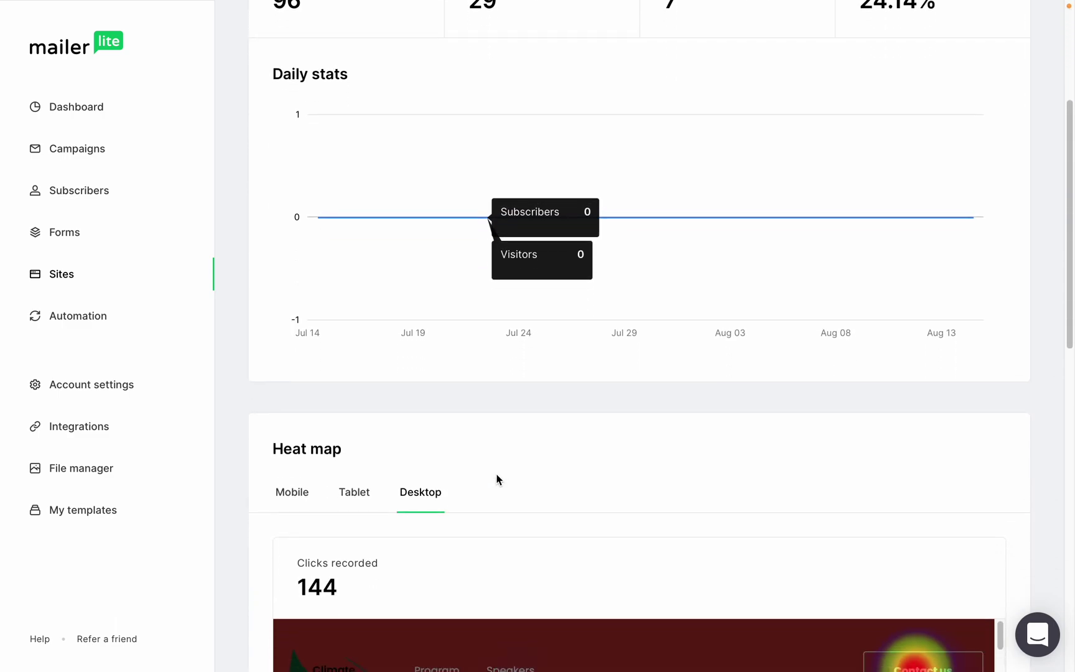
scroll(496, 480, "down", 1)
scroll(496, 480, "down", 1)
scroll(496, 480, "down", 1)
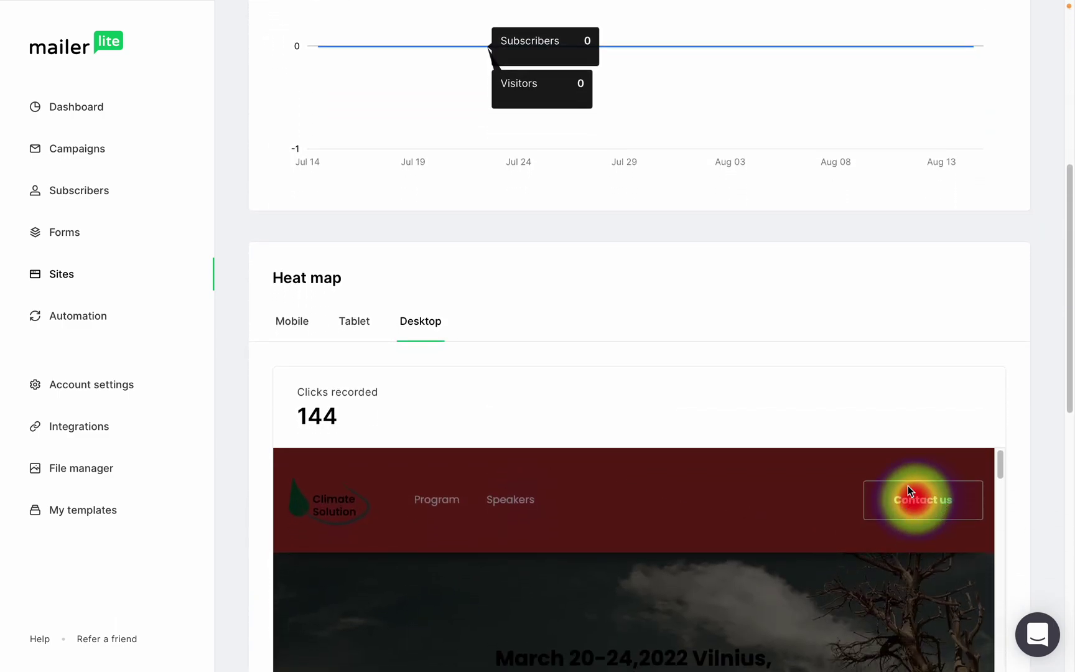
scroll(1011, 542, "down", 1)
scroll(1010, 541, "down", 2)
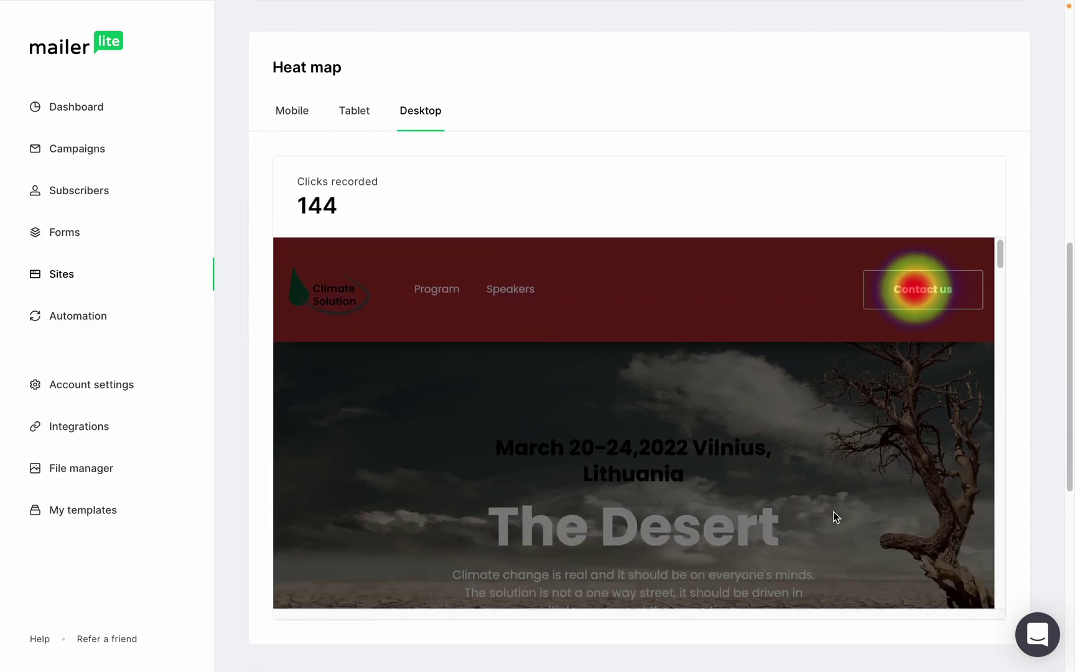
scroll(835, 514, "down", 1)
scroll(835, 513, "down", 2)
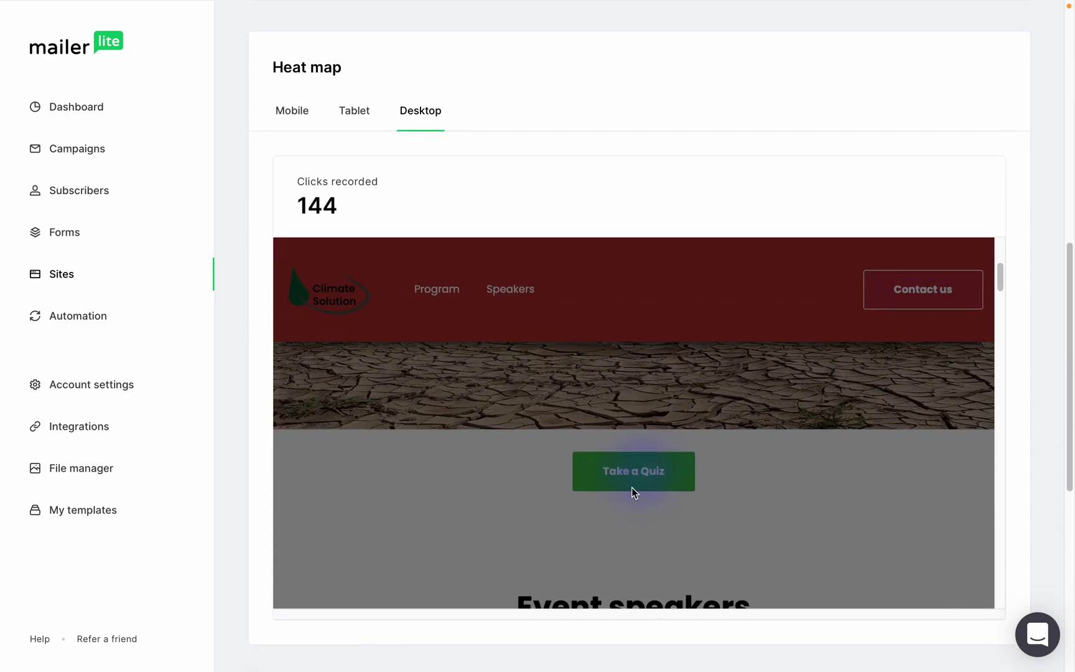
scroll(631, 492, "down", 3)
scroll(632, 491, "down", 3)
scroll(632, 492, "down", 2)
scroll(632, 491, "down", 3)
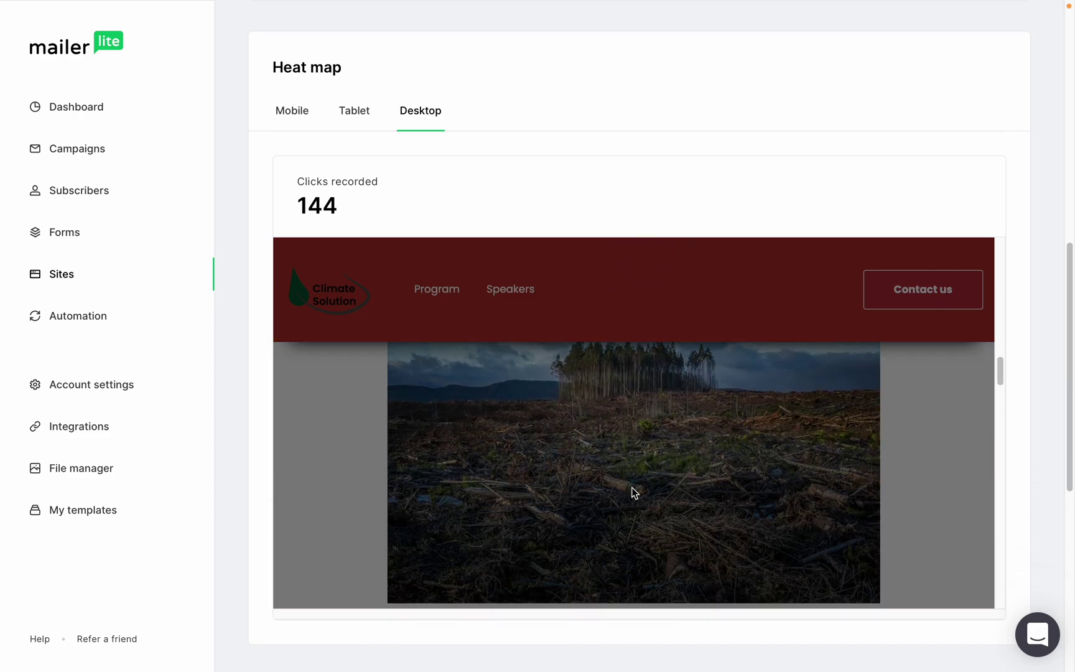
scroll(631, 488, "down", 3)
scroll(631, 487, "down", 3)
scroll(632, 487, "down", 3)
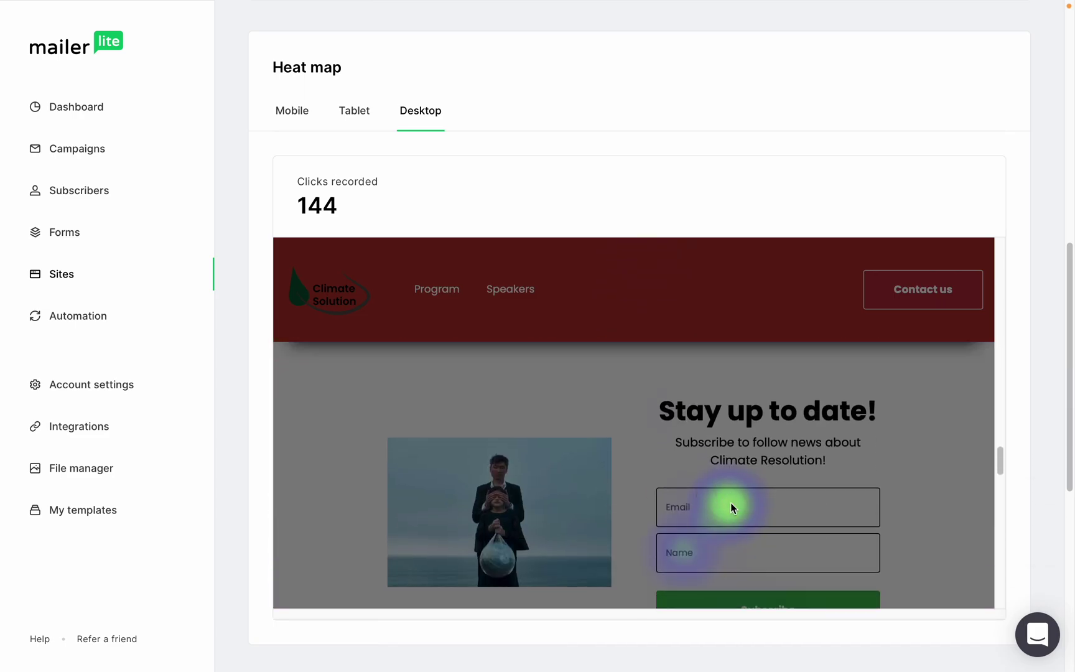
scroll(731, 507, "down", 3)
scroll(619, 526, "down", 1)
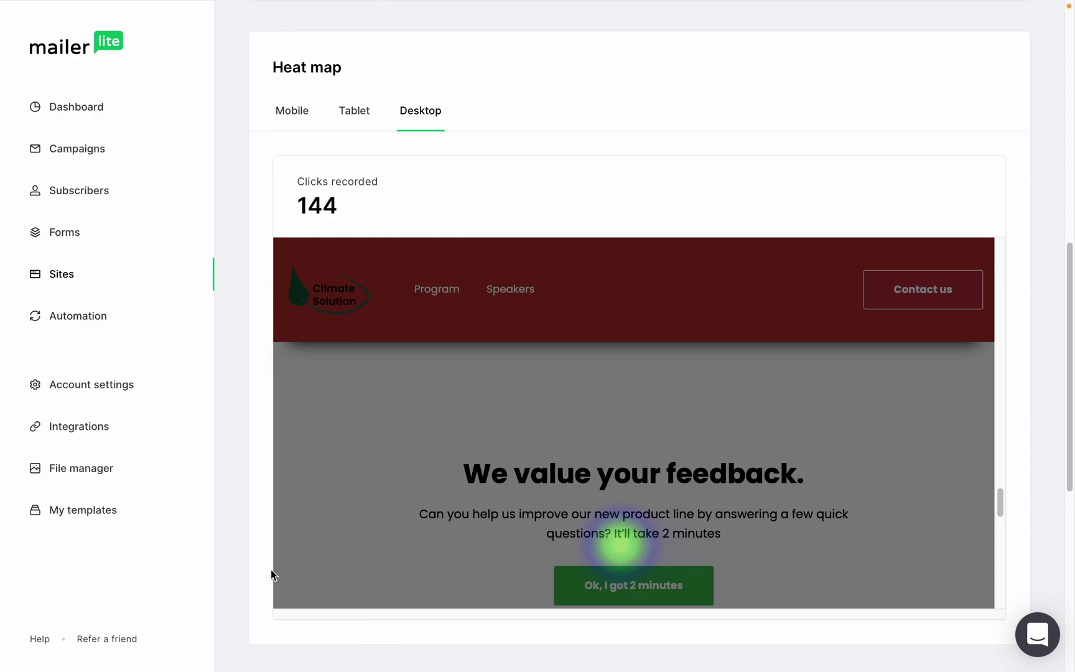
scroll(223, 580, "down", 1)
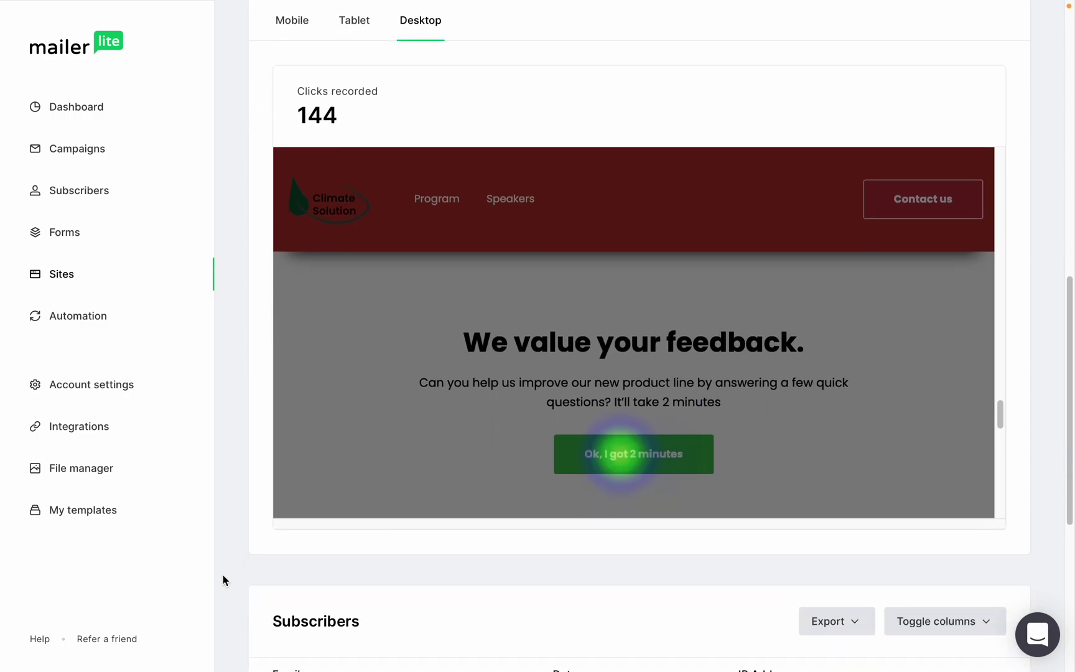
scroll(223, 580, "down", 1)
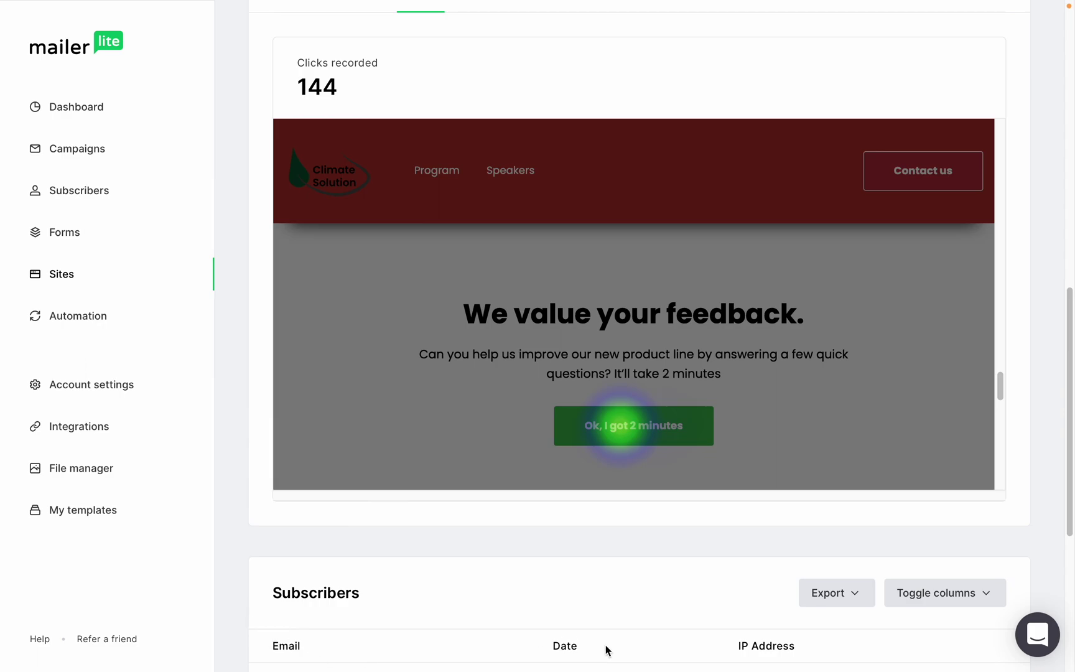
Step: Check the subscriber table's extra column options and its export formats
left_click(986, 598)
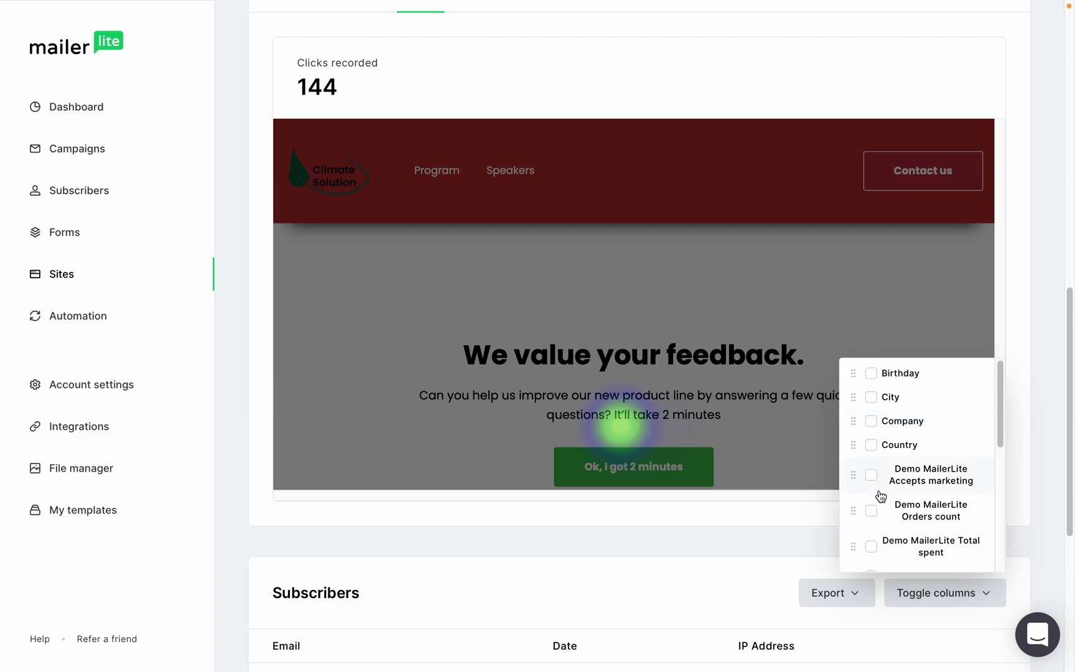
left_click(851, 598)
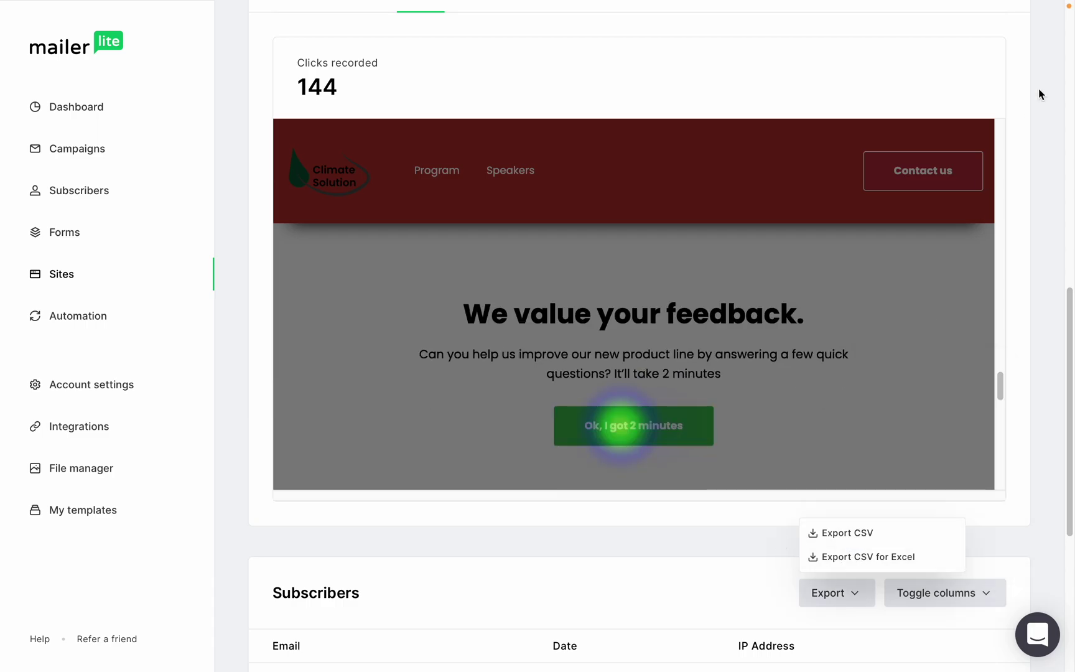
scroll(1039, 95, "up", 10)
Step: View the Nature survey report: 51 started, 1 completed, 2% completion rate
left_click(450, 160)
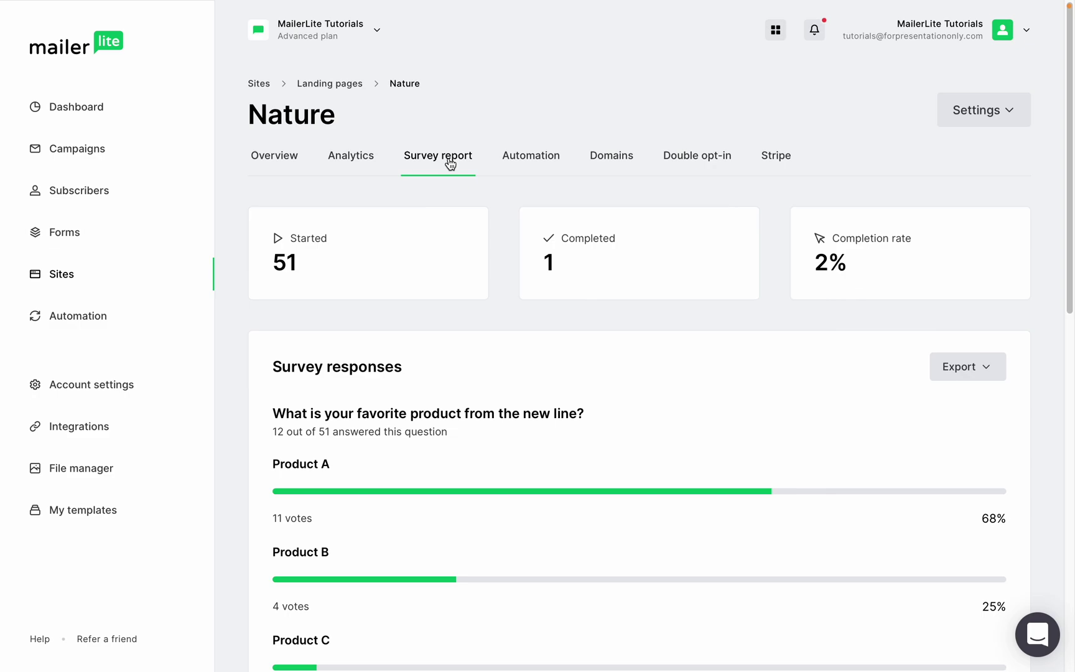
scroll(470, 285, "down", 2)
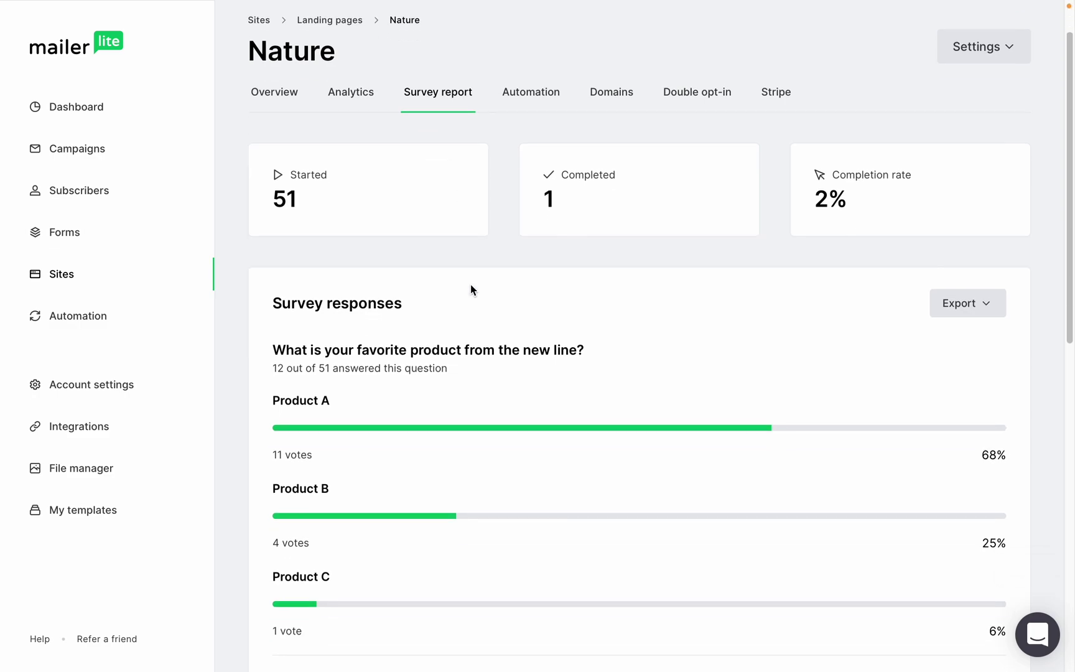
scroll(470, 289, "down", 2)
scroll(470, 289, "down", 2)
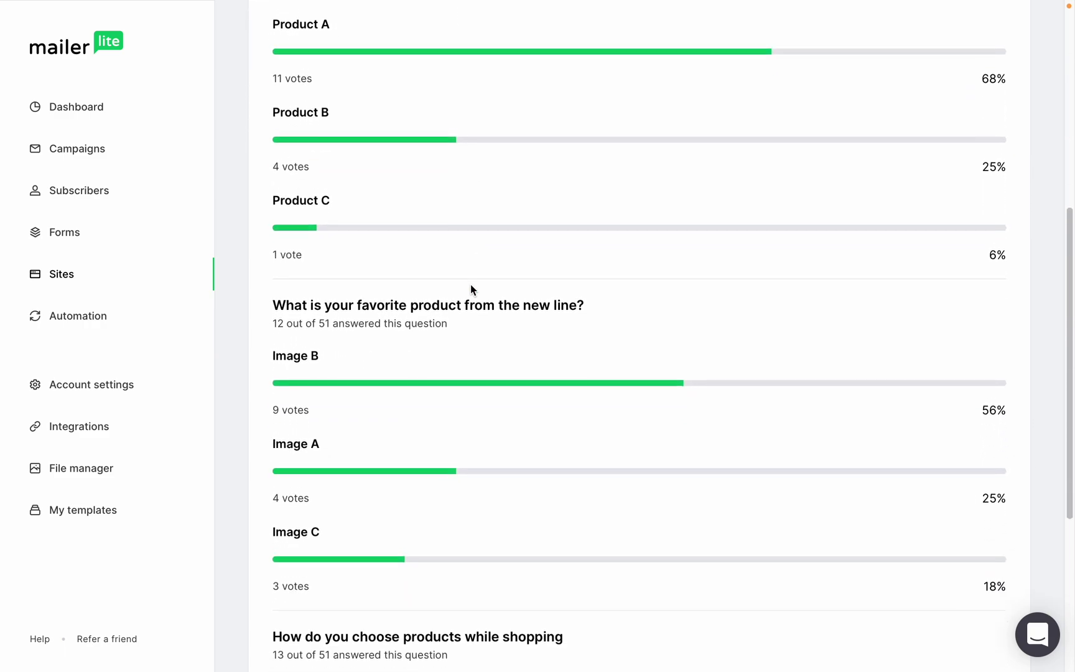
scroll(471, 288, "down", 2)
scroll(471, 289, "down", 1)
scroll(470, 289, "down", 1)
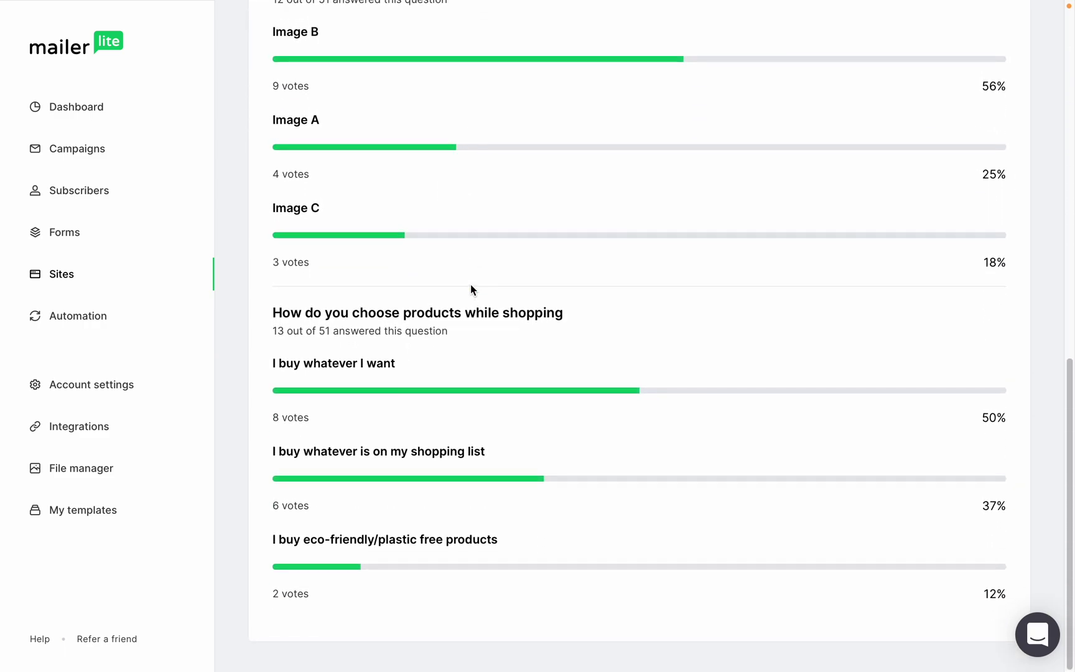
scroll(470, 290, "up", 5)
scroll(470, 290, "up", 3)
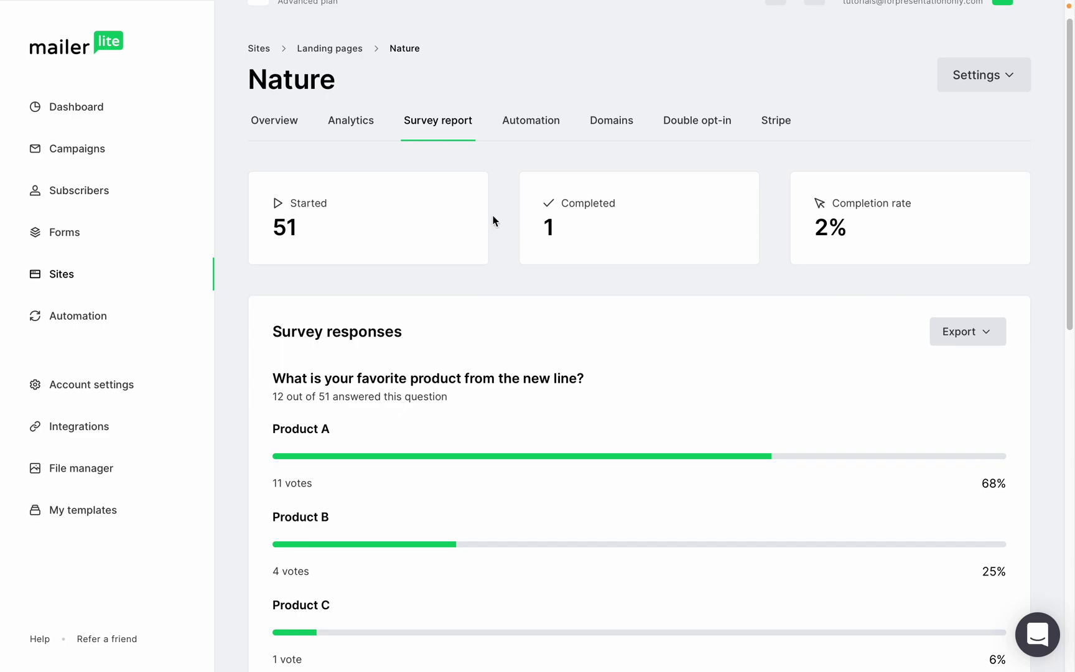
left_click(527, 123)
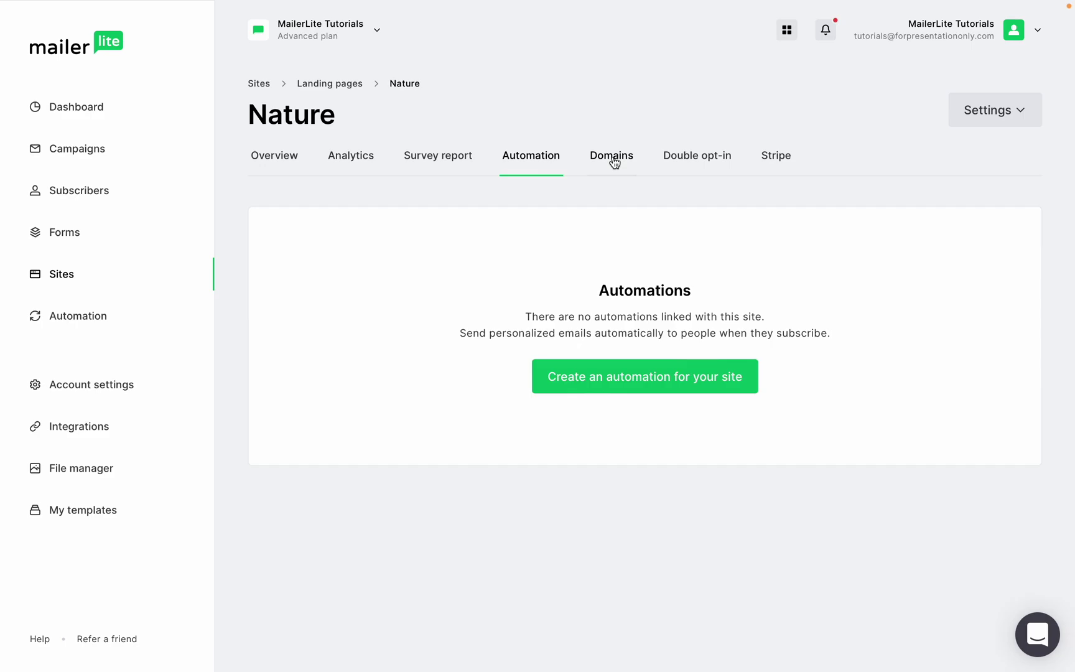
Step: Open the Double opt-in settings and preview the confirmation thank-you page
left_click(700, 163)
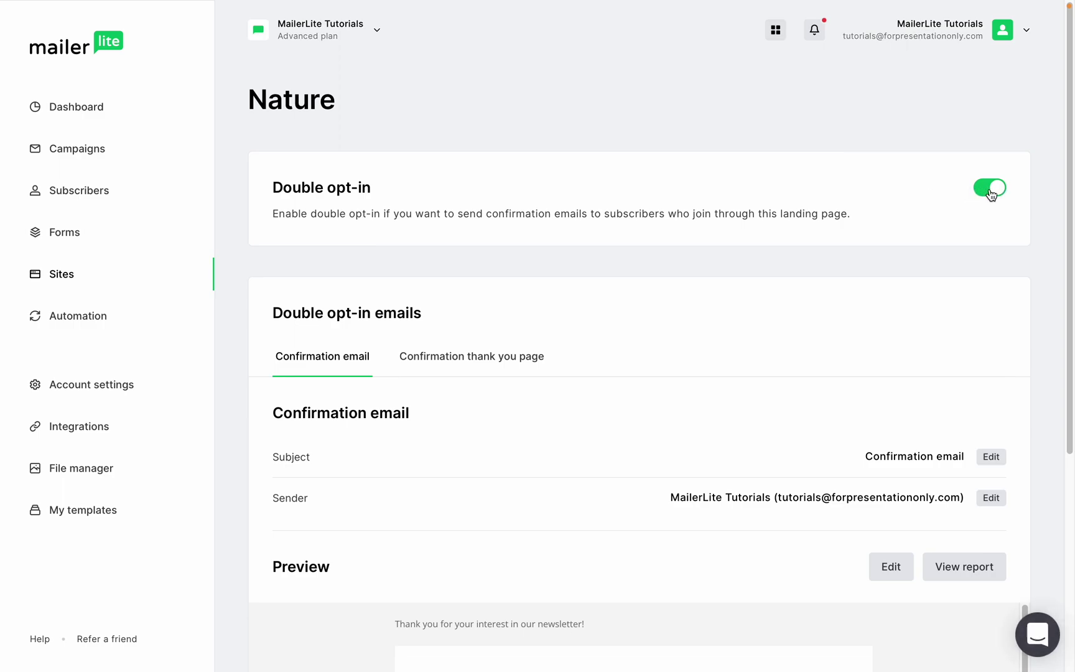
scroll(896, 298, "down", 1)
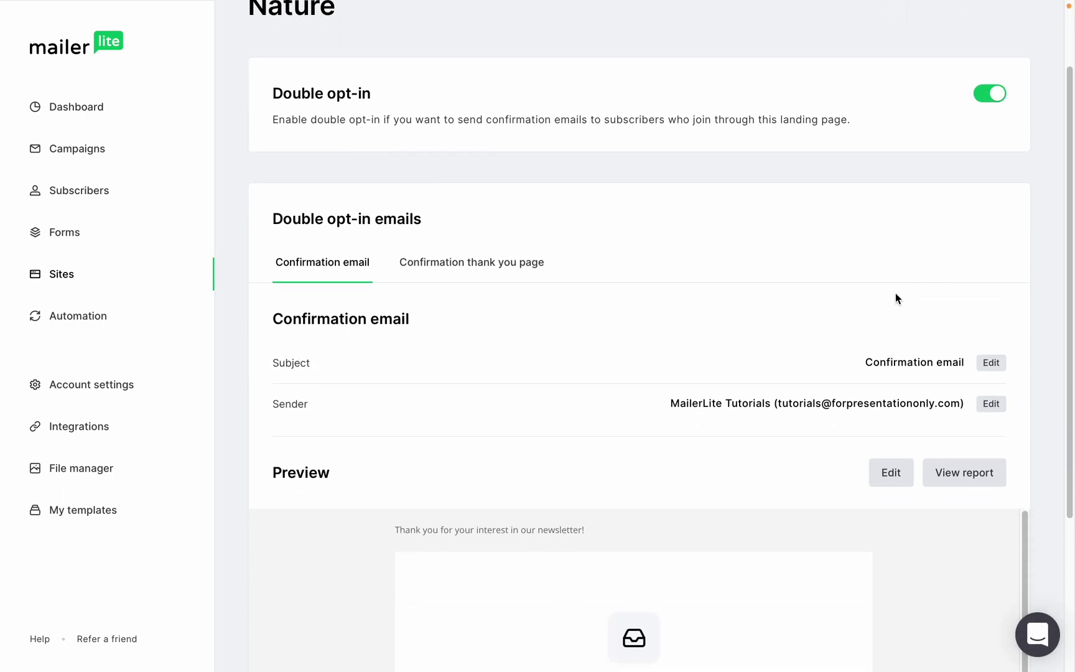
scroll(895, 298, "down", 3)
scroll(895, 298, "down", 1)
scroll(896, 298, "up", 3)
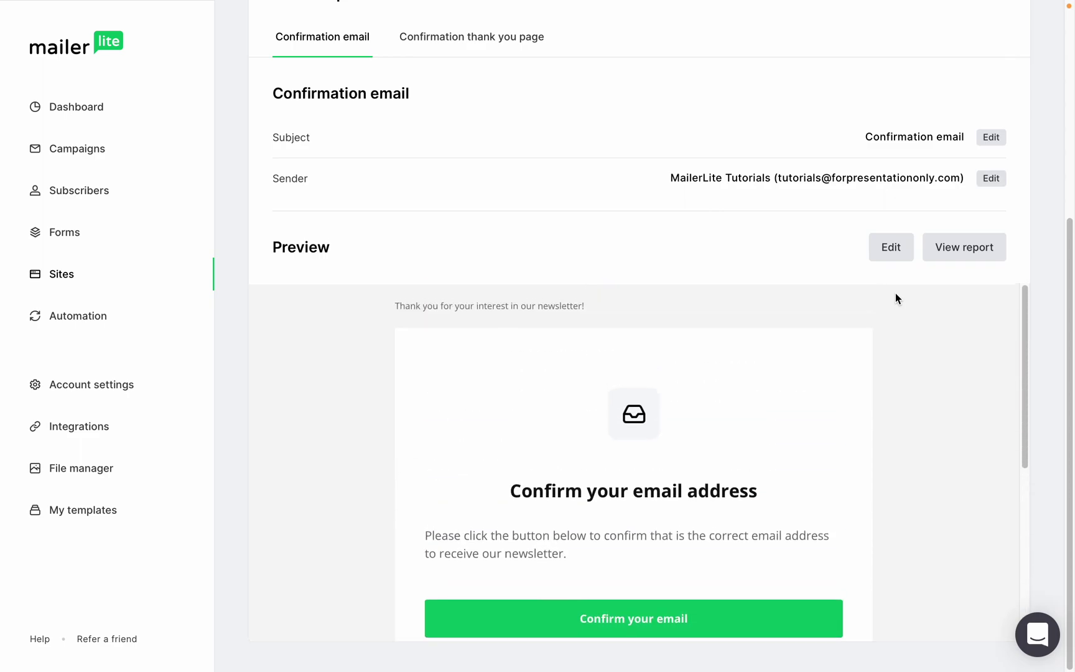
scroll(840, 250, "up", 1)
scroll(526, 210, "up", 2)
left_click(526, 210)
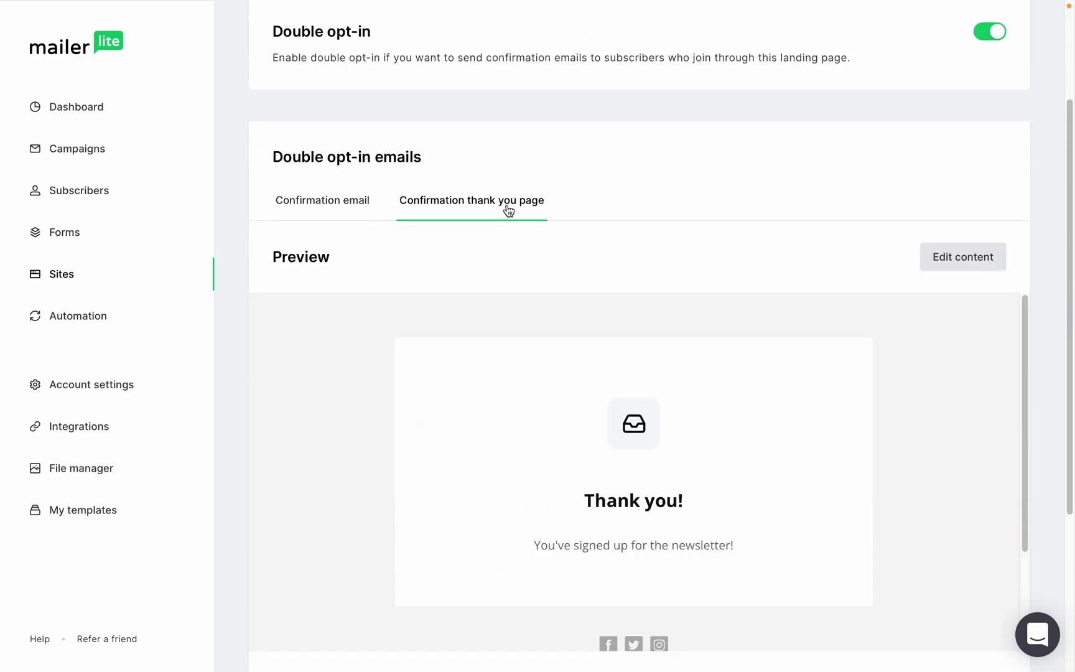
scroll(555, 292, "down", 1)
scroll(554, 292, "down", 1)
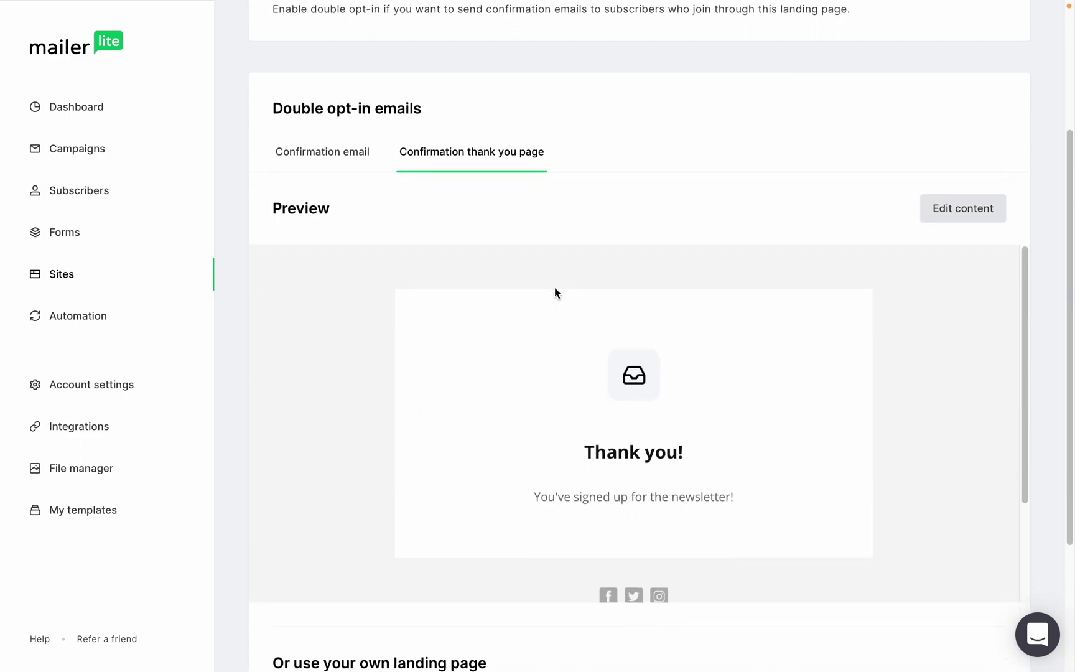
scroll(555, 292, "up", 2)
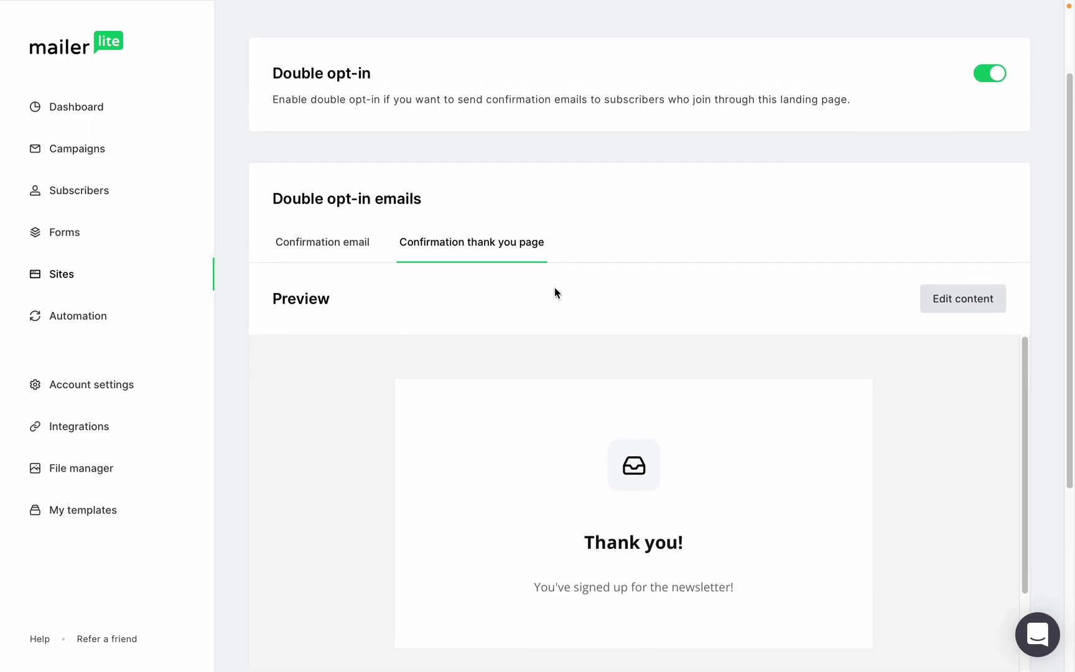
scroll(555, 288, "up", 3)
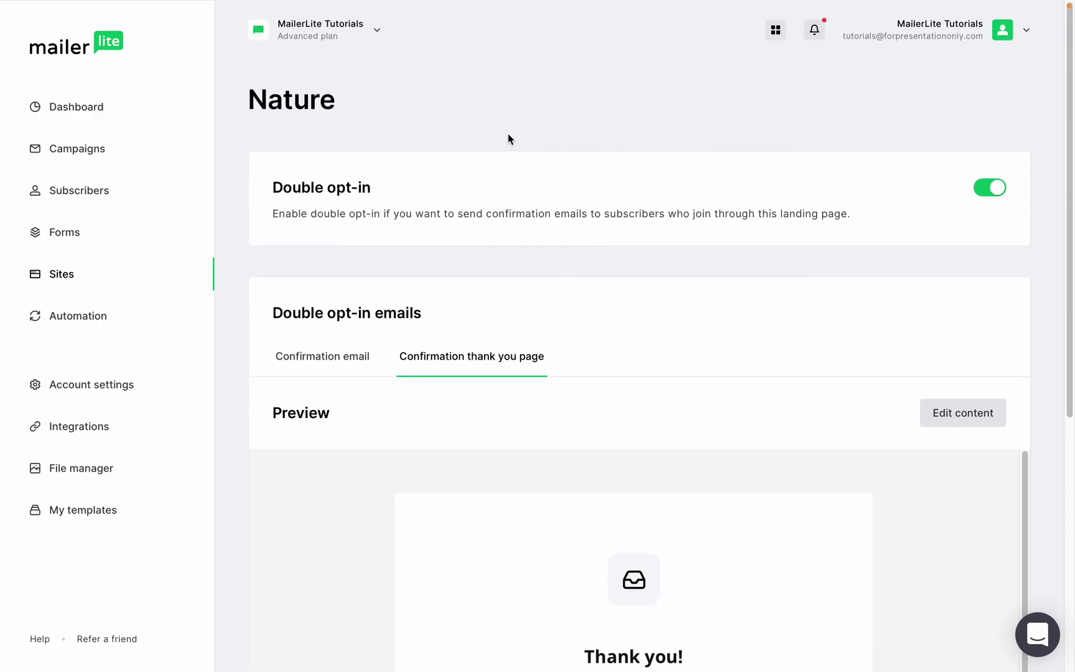
Step: Return to the Nature overview via Sites and show its Stripe report of one Nature e-book purchase
left_click(60, 277)
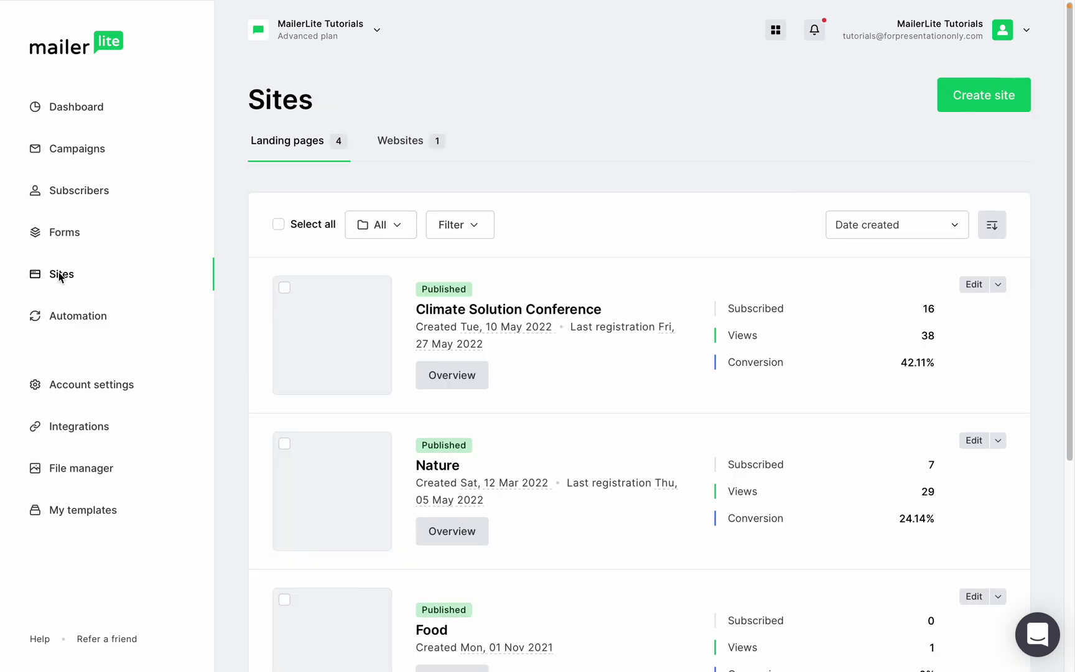
left_click(475, 540)
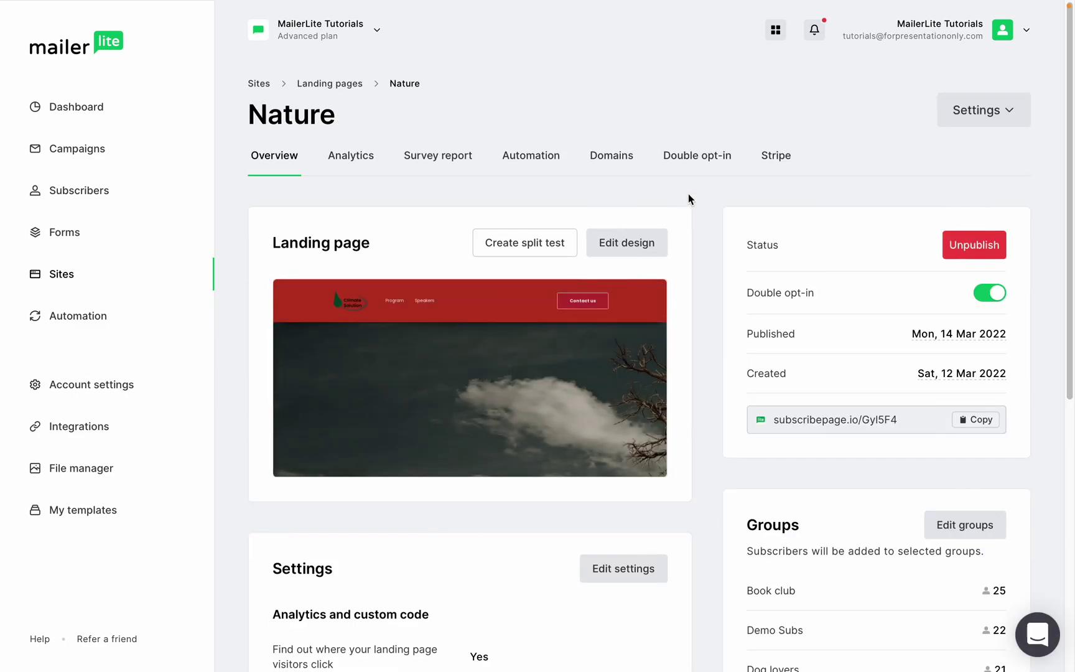
left_click(770, 161)
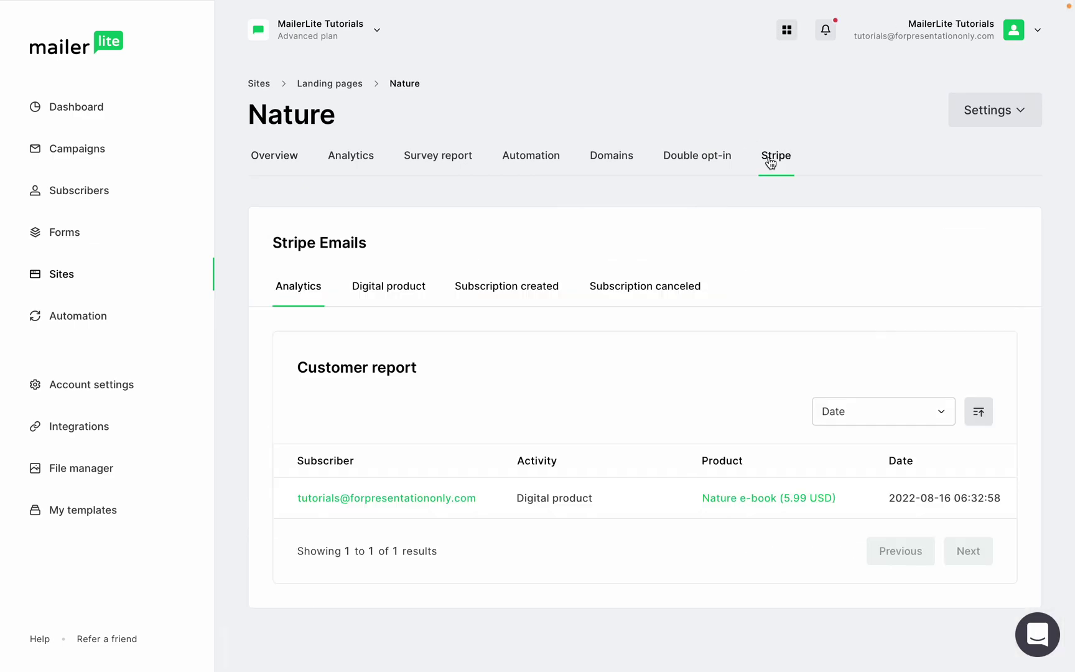